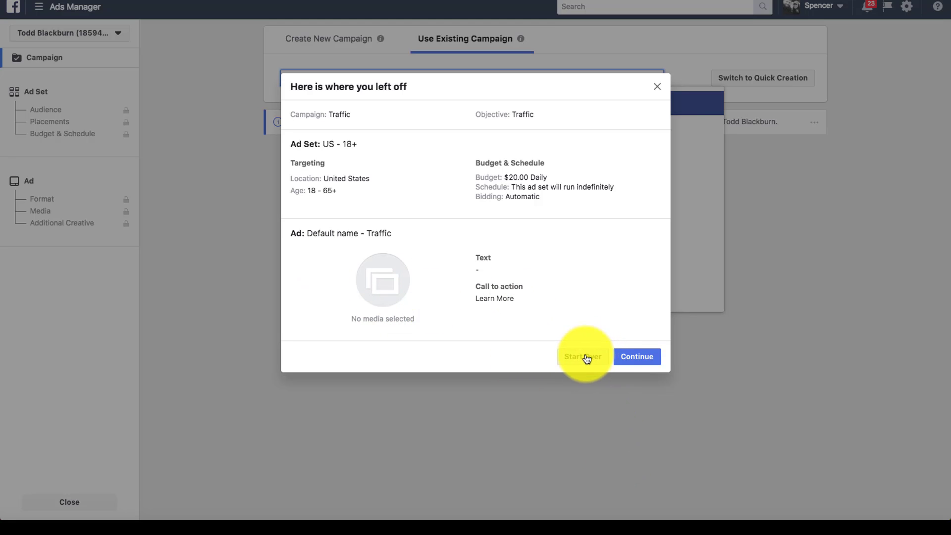
Discard the unfinished draft and create a new campaign with the Traffic objective, keeping the campaign name Traffic
left_click(581, 357)
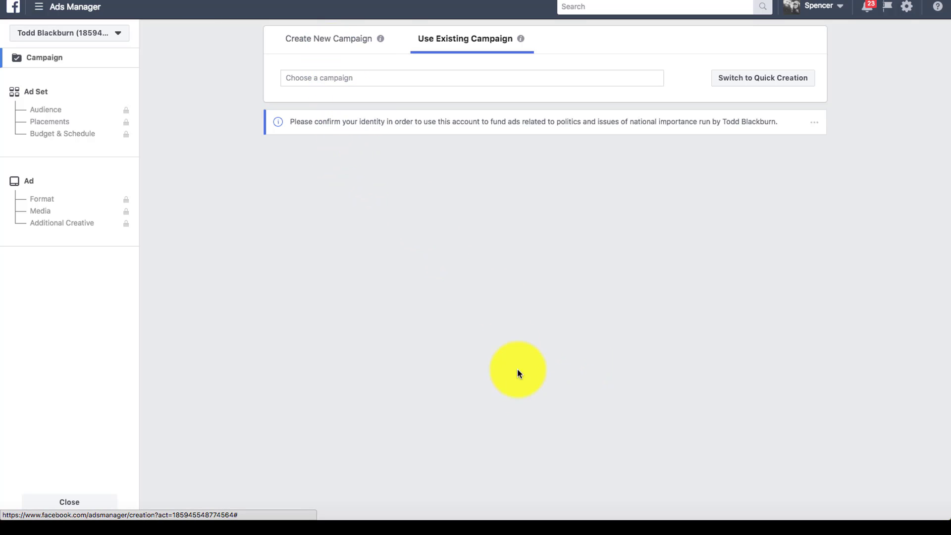
left_click(346, 39)
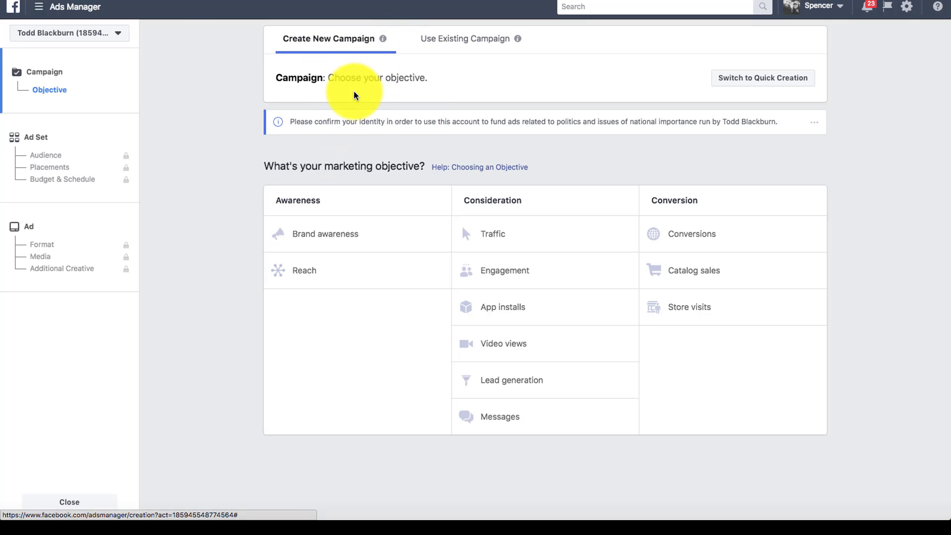
left_click(513, 237)
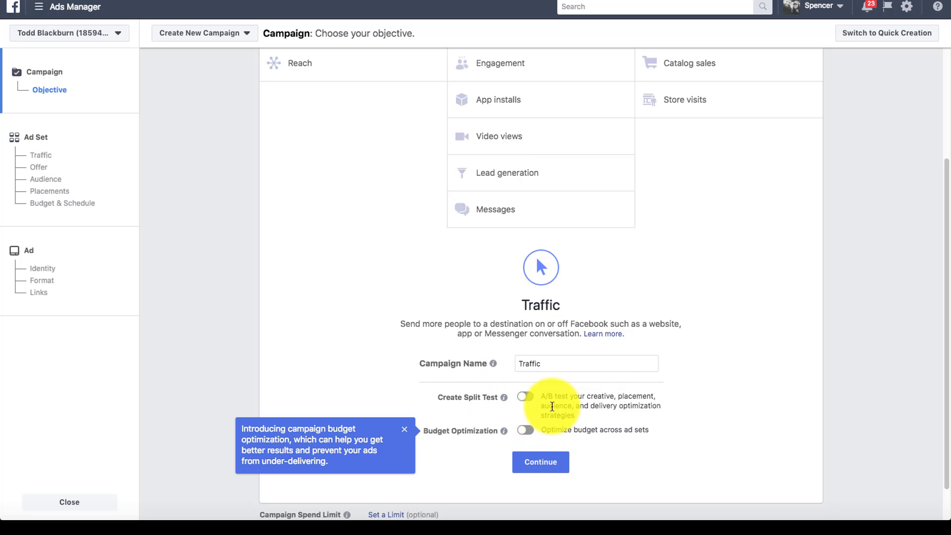
left_click(550, 461)
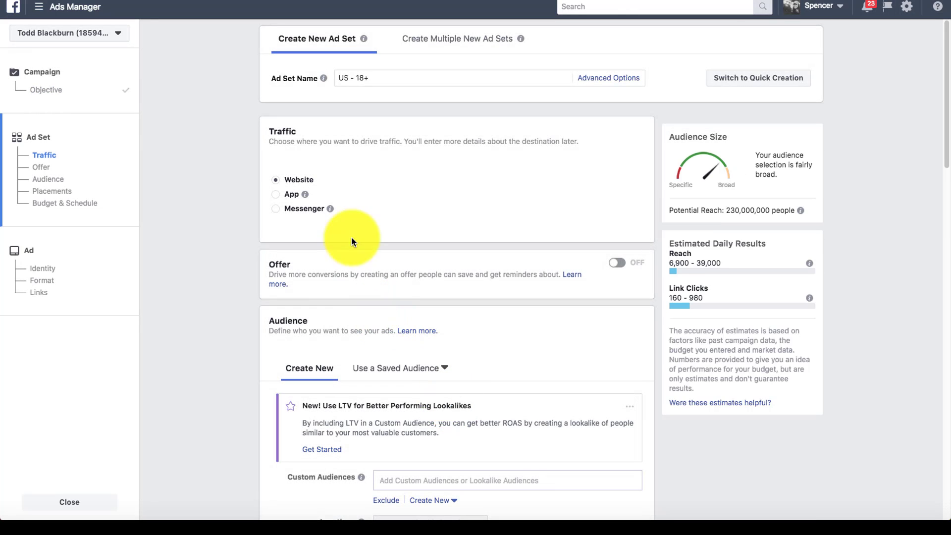
Look through the new ad set's traffic, offer, audience, placement and budget settings
scroll(196, 247, "down", 1)
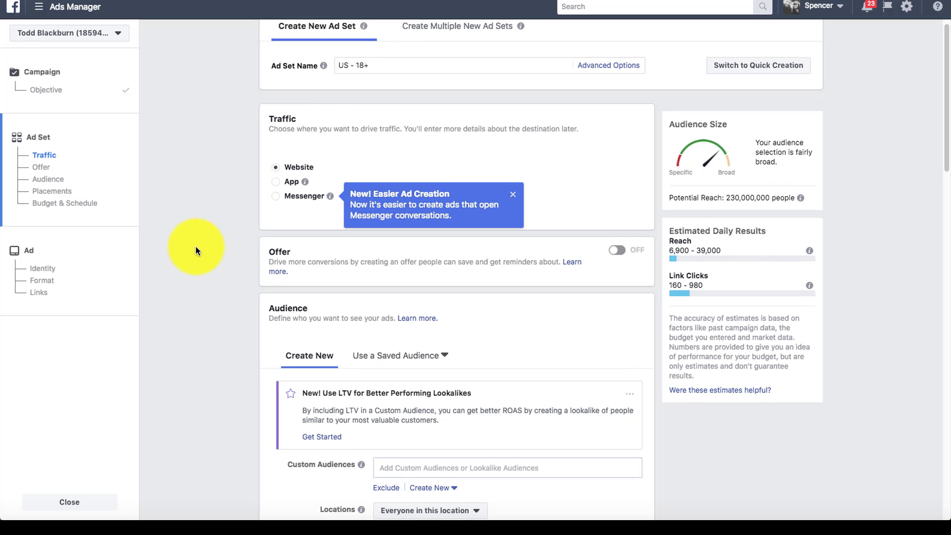
scroll(196, 245, "down", 2)
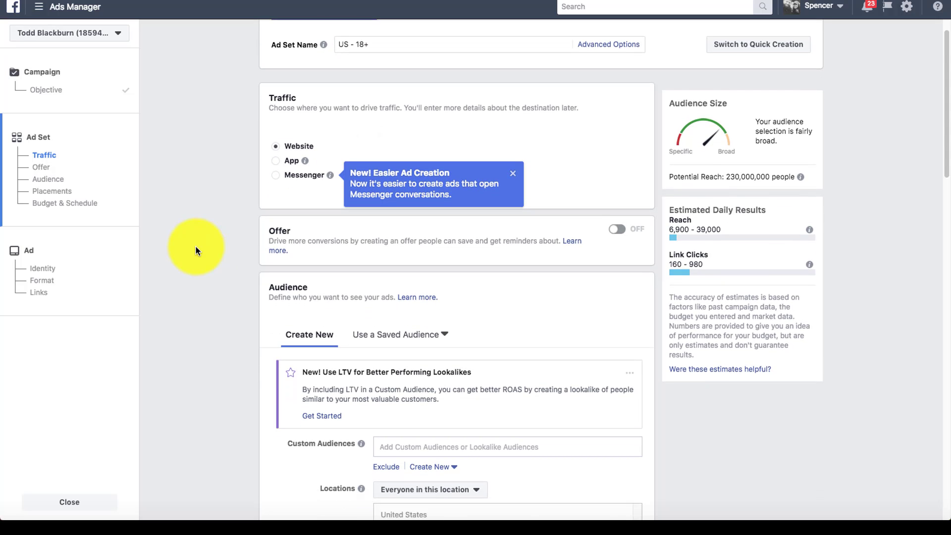
scroll(195, 246, "down", 3)
scroll(195, 246, "down", 2)
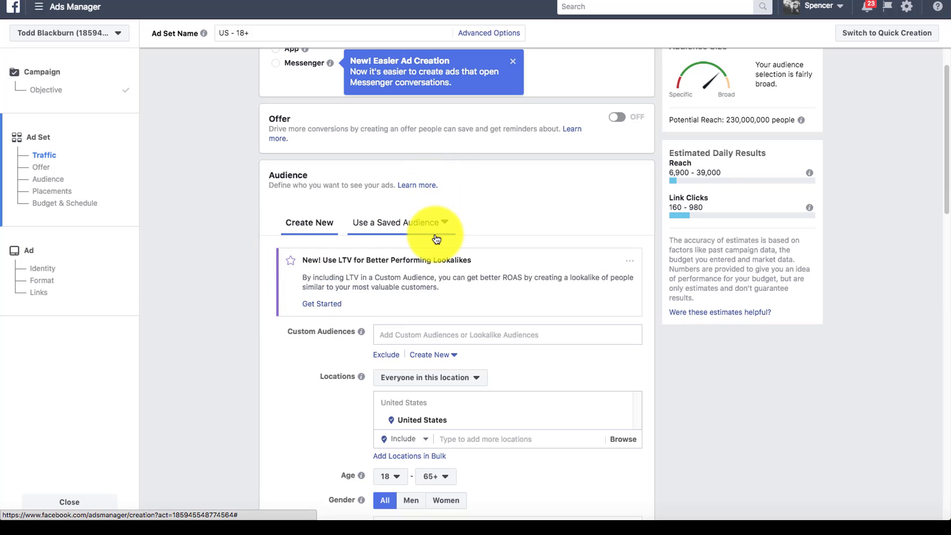
scroll(303, 248, "up", 5)
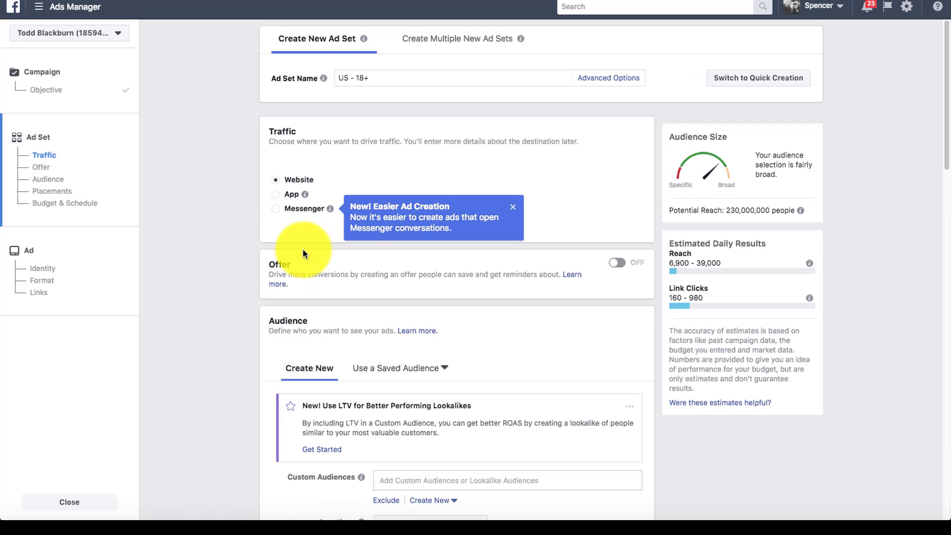
scroll(302, 249, "down", 10)
scroll(302, 249, "down", 10)
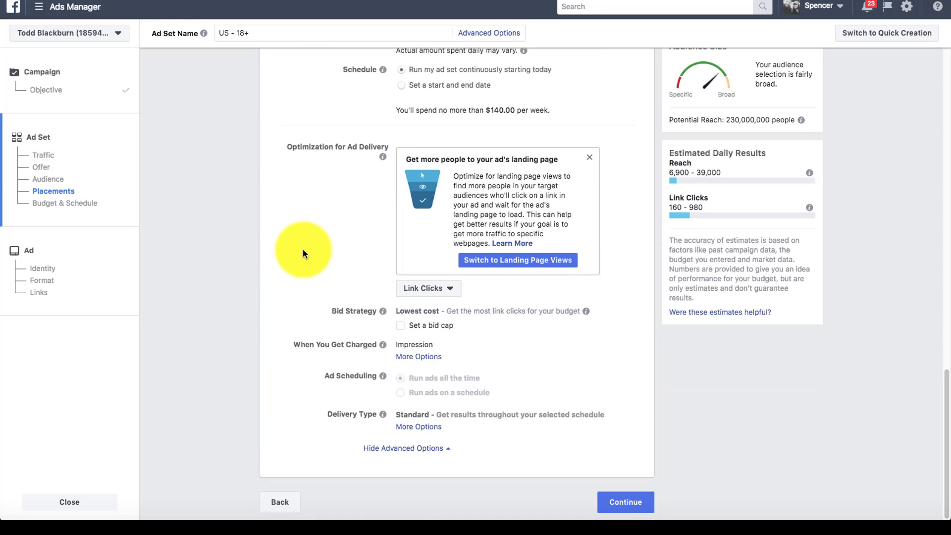
scroll(302, 248, "up", 15)
scroll(302, 249, "up", 5)
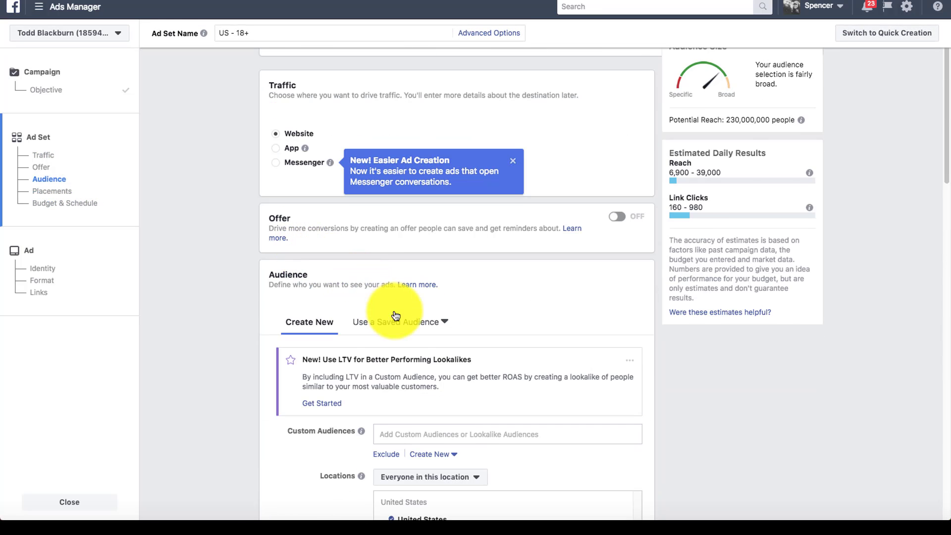
Apply the saved audience whose name ends in "Full District" to the ad set
left_click(435, 325)
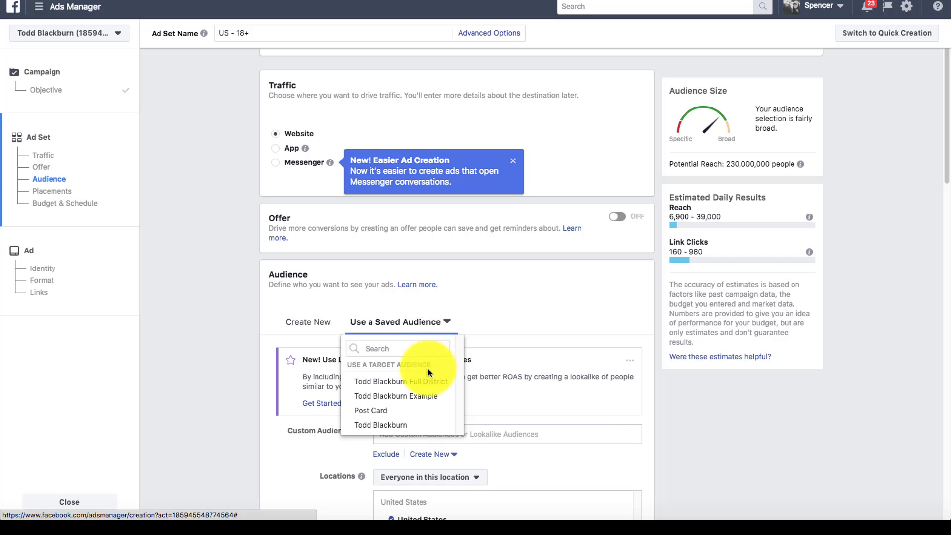
mouse_move(377, 387)
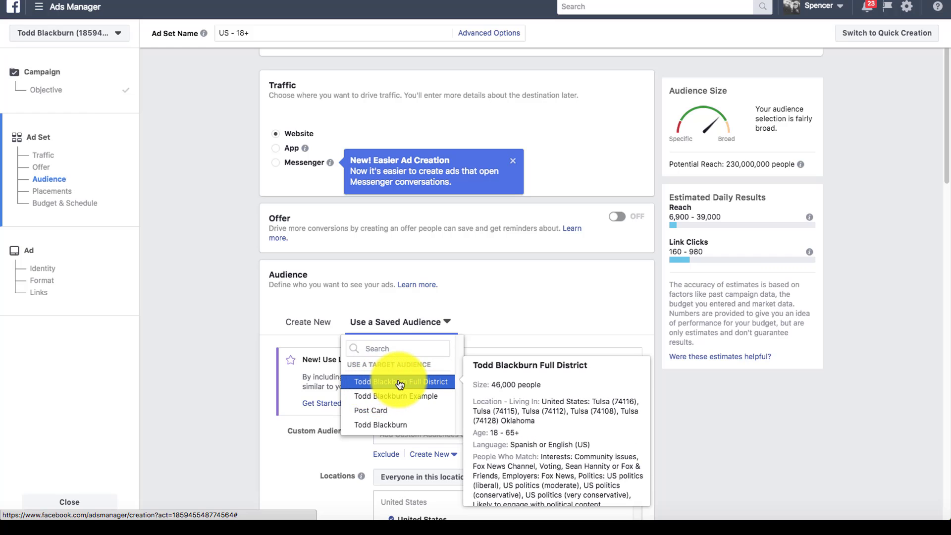
left_click(400, 383)
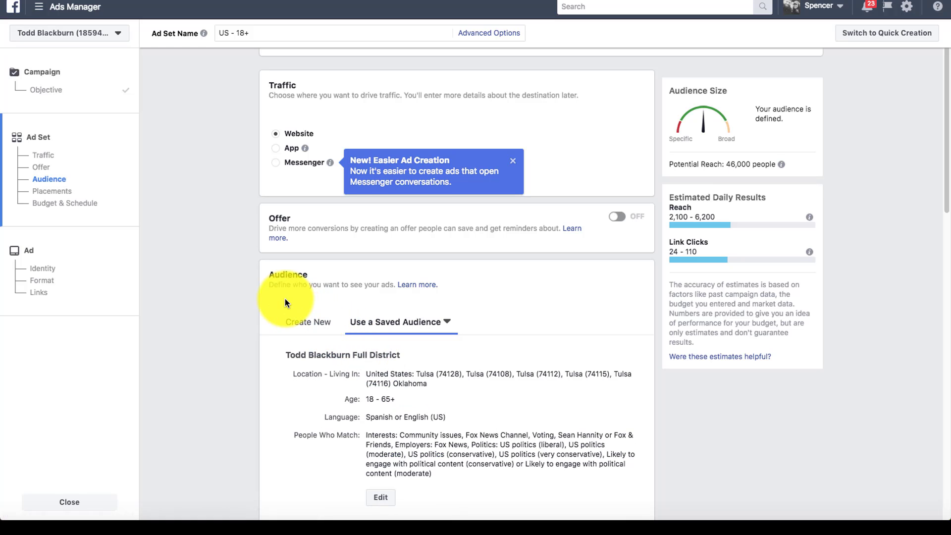
Review the chosen audience's location, age, language and interest criteria, and the placement and budget settings
scroll(284, 298, "down", 1)
scroll(284, 298, "down", 1)
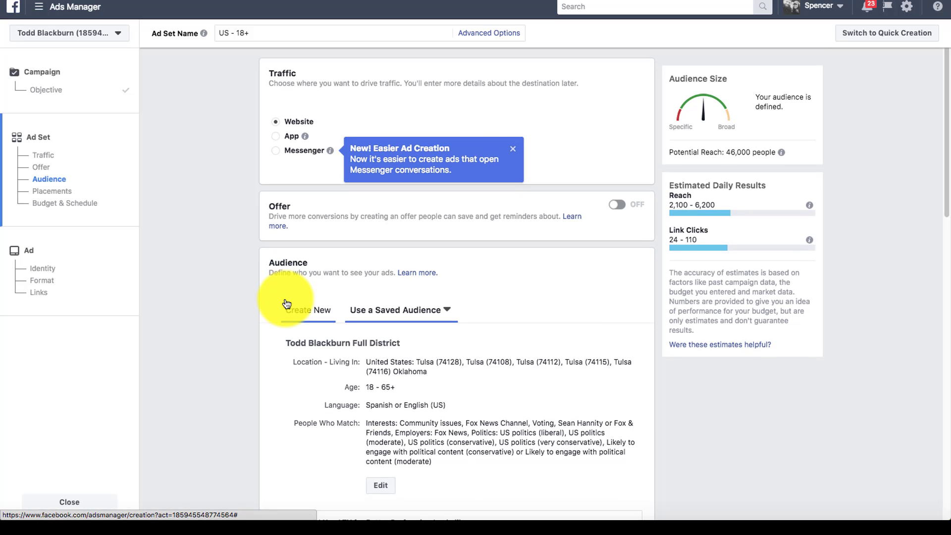
scroll(286, 301, "down", 1)
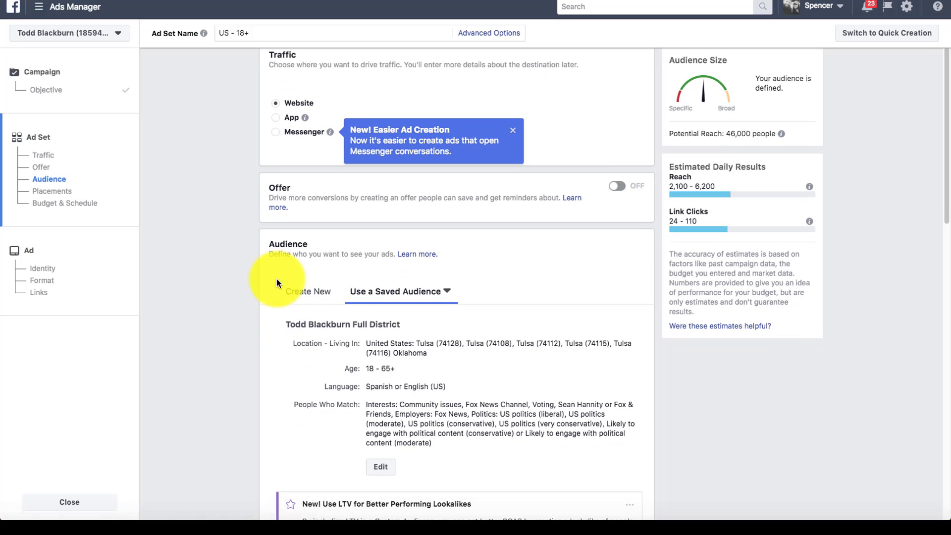
scroll(235, 300, "down", 3)
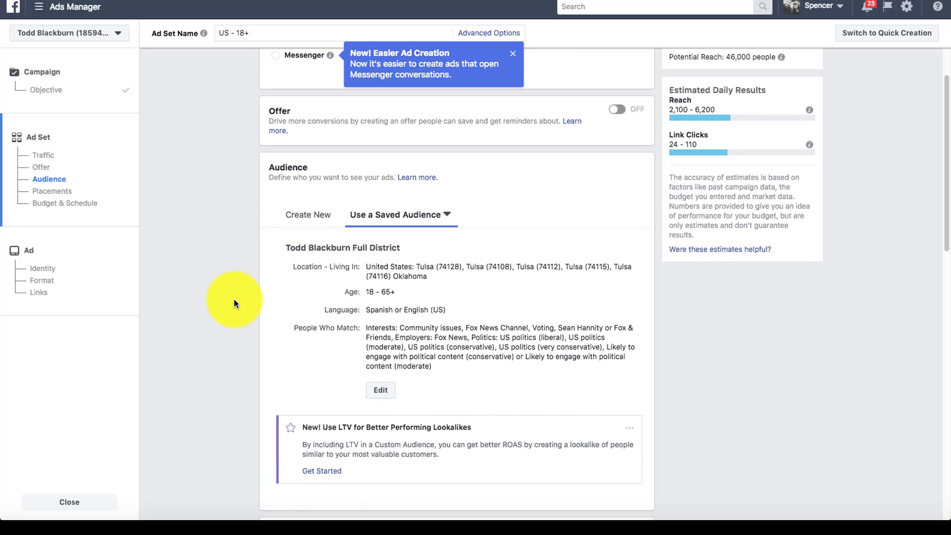
scroll(225, 308, "down", 1)
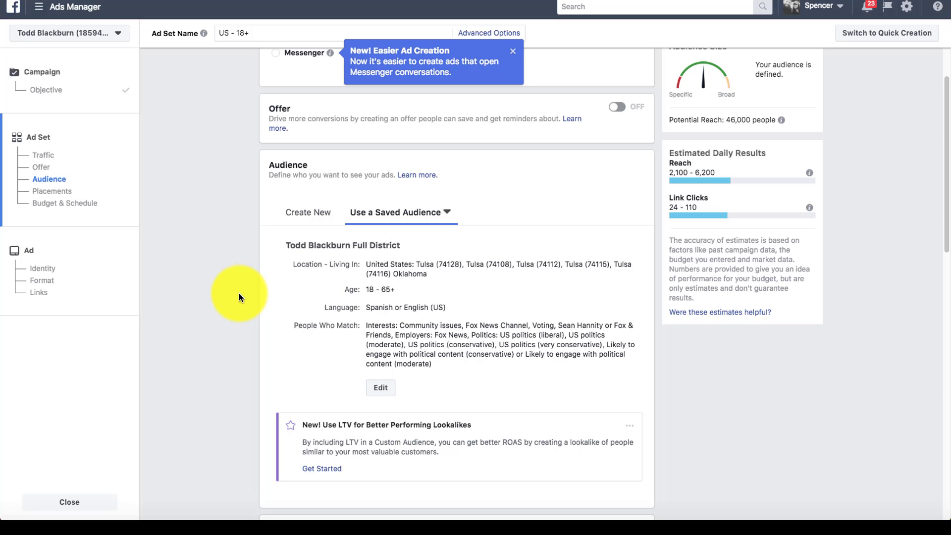
scroll(239, 293, "down", 9)
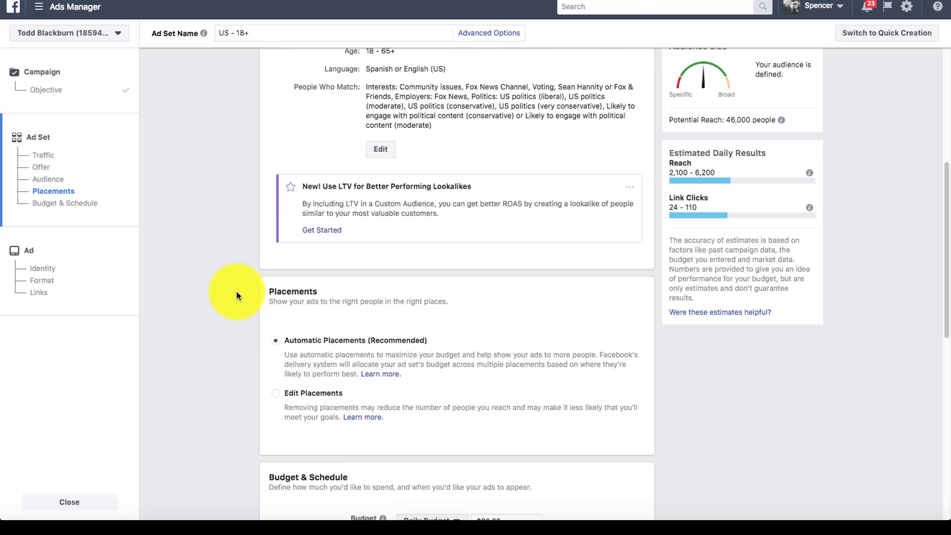
scroll(236, 296, "down", 2)
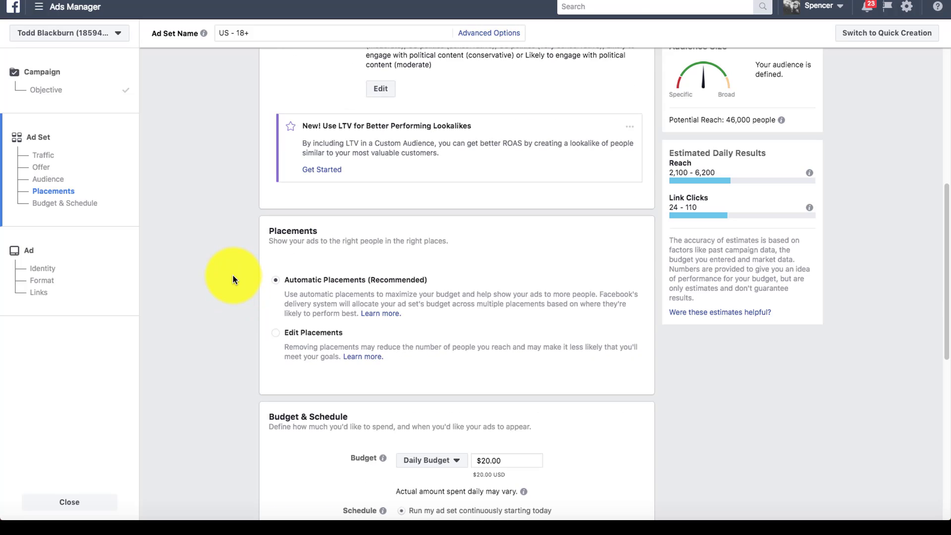
scroll(234, 276, "down", 4)
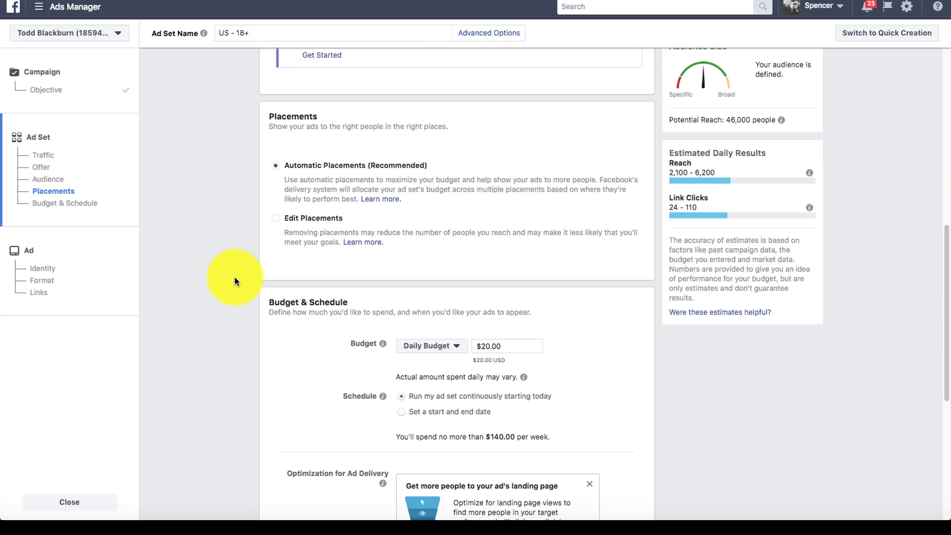
scroll(234, 276, "down", 1)
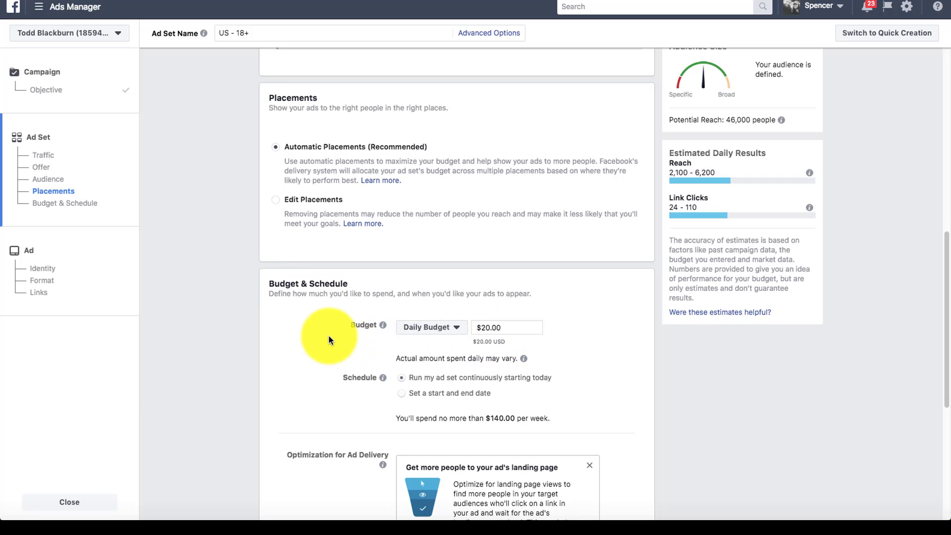
scroll(329, 334, "down", 1)
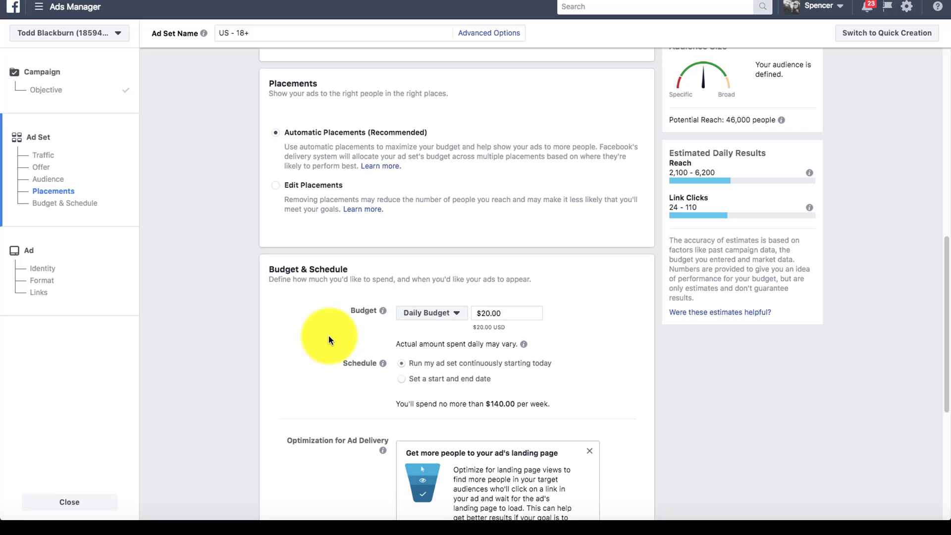
scroll(328, 335, "down", 3)
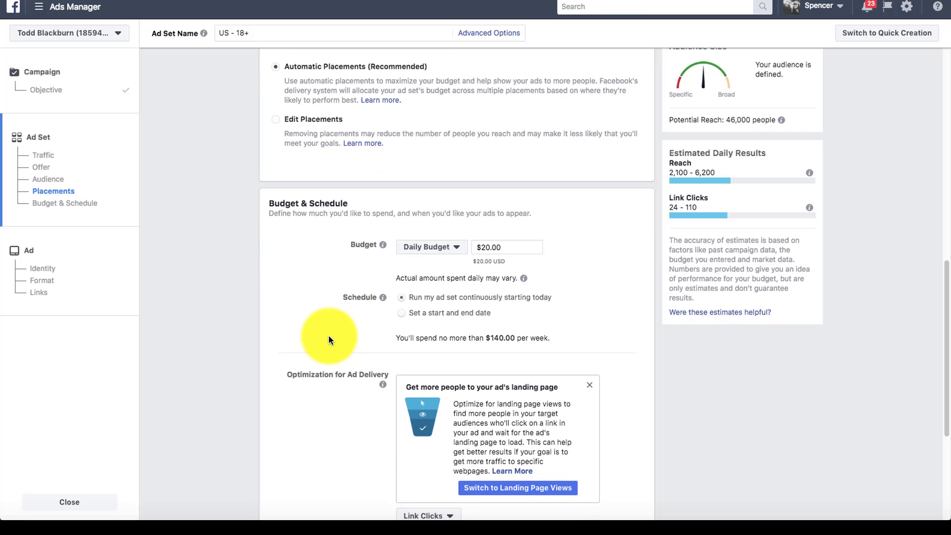
Schedule the ad set with a start date of Sep 9, 2018 and an end date of Sep 15, 2018
left_click(420, 313)
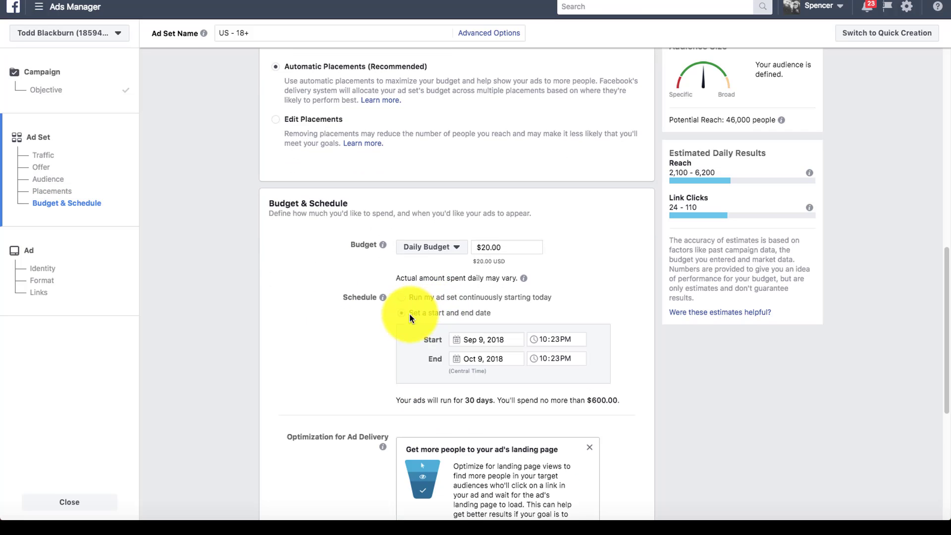
left_click(454, 339)
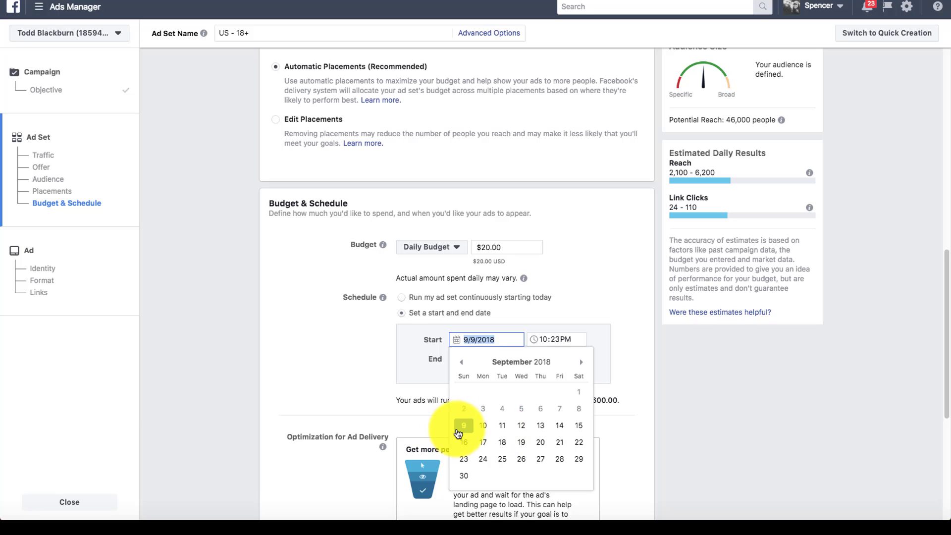
left_click(463, 425)
left_click(460, 360)
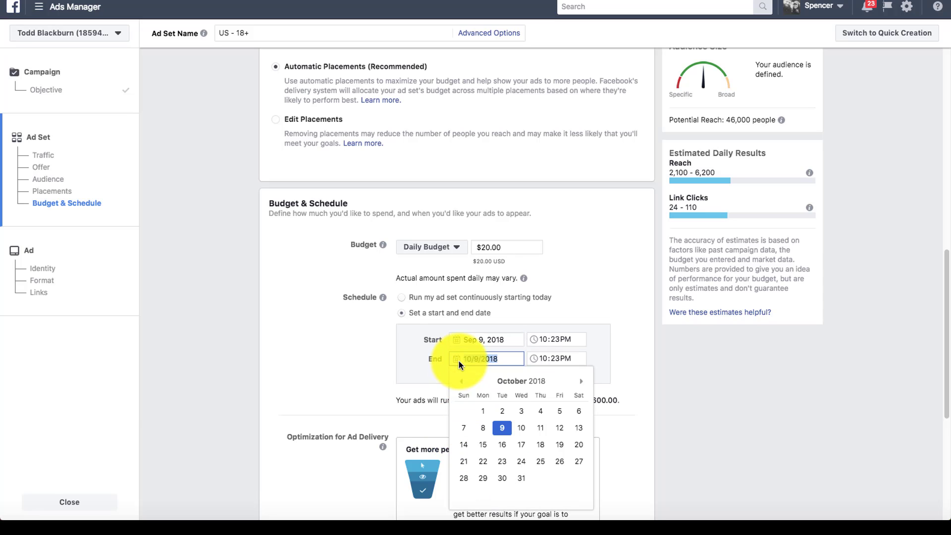
left_click(463, 382)
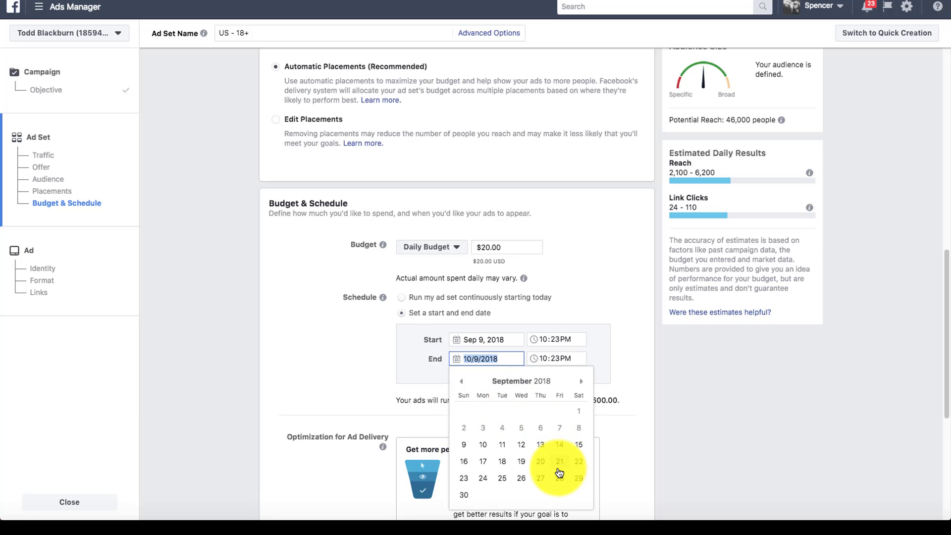
left_click(580, 445)
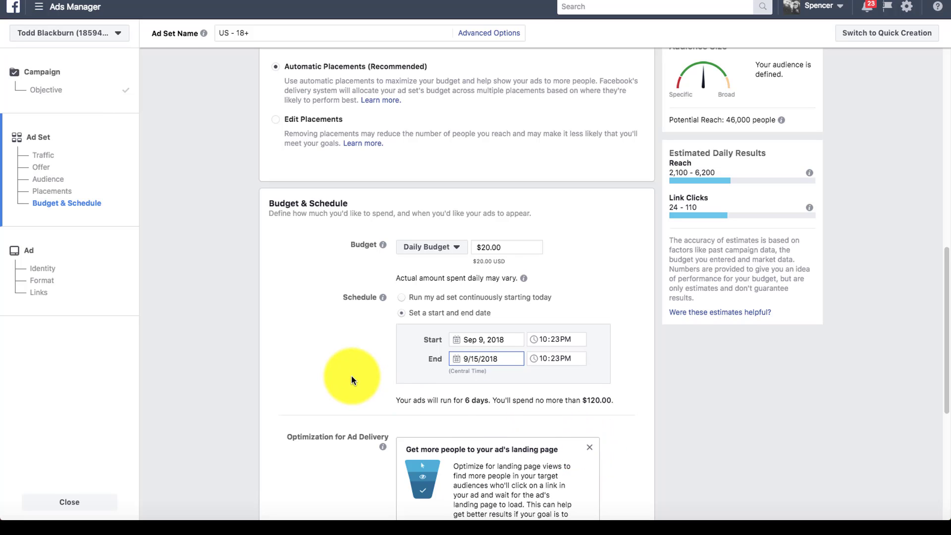
left_click(337, 358)
Set a bid cap of $1.00 per link click and continue to the ad creation stage
scroll(350, 354, "down", 5)
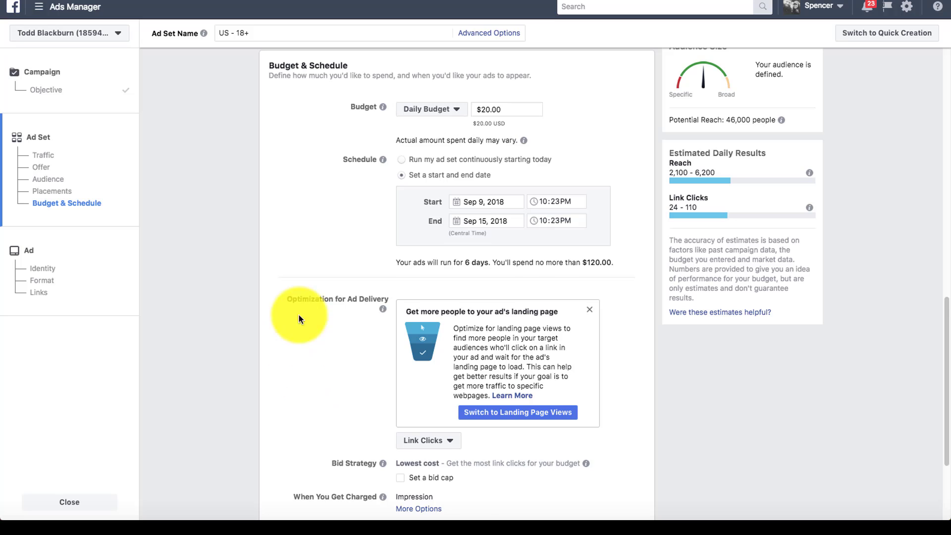
scroll(318, 323, "down", 1)
scroll(294, 409, "down", 2)
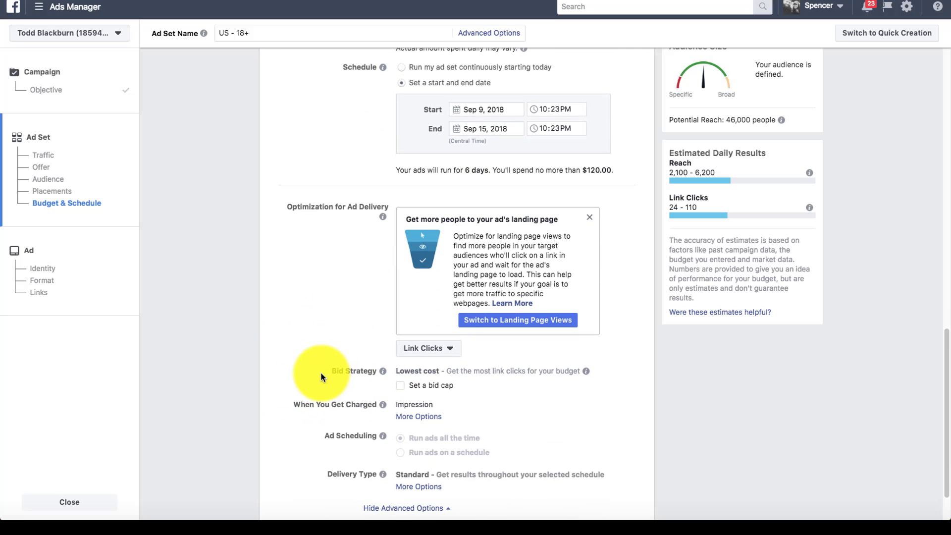
left_click(402, 384)
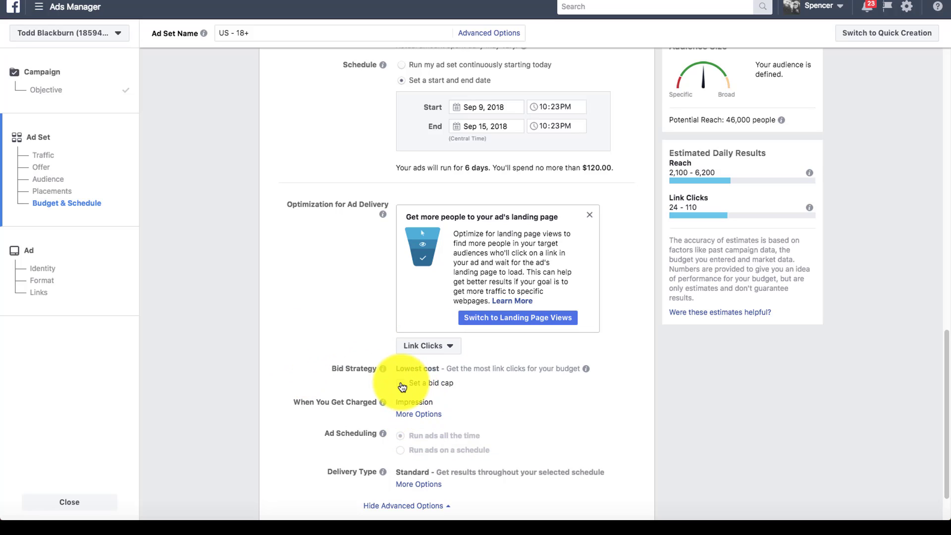
left_click(407, 399)
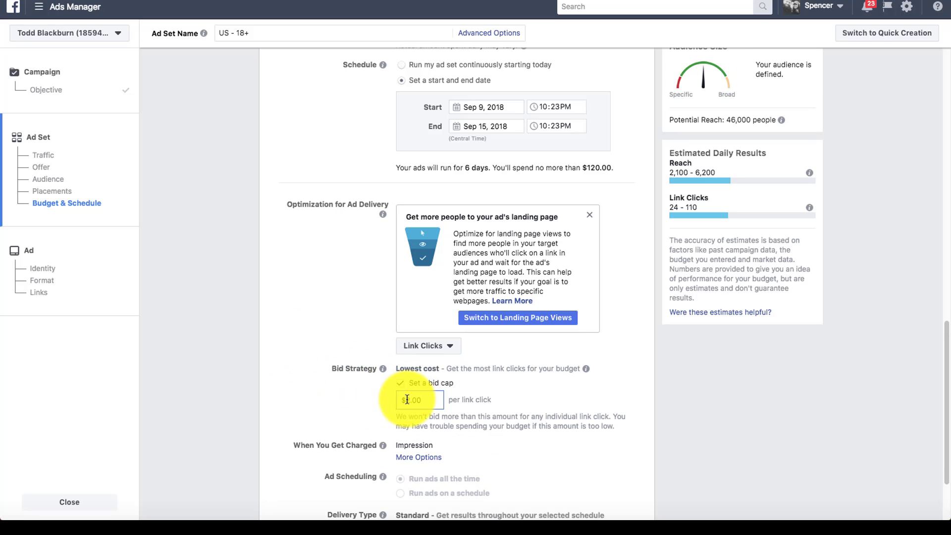
left_click_drag(409, 399, 463, 425)
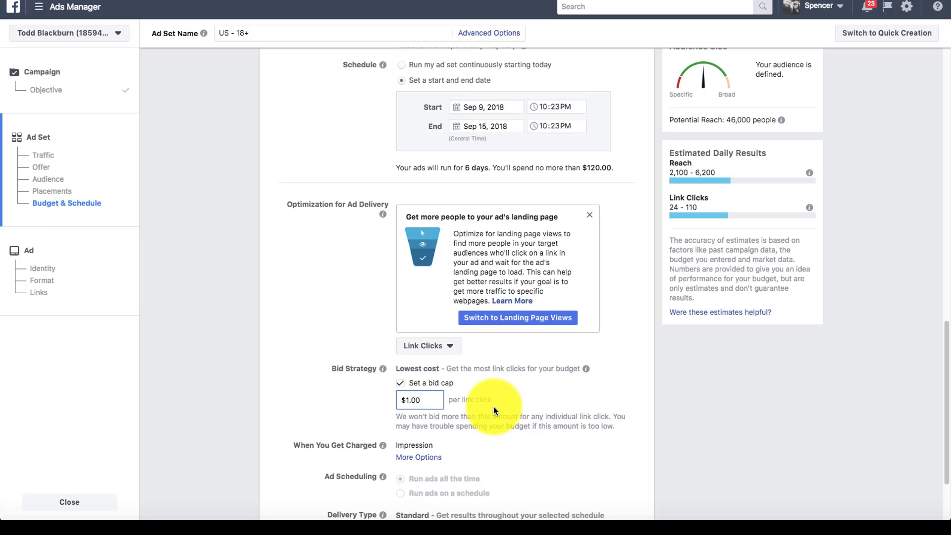
left_click(289, 317)
scroll(289, 317, "down", 2)
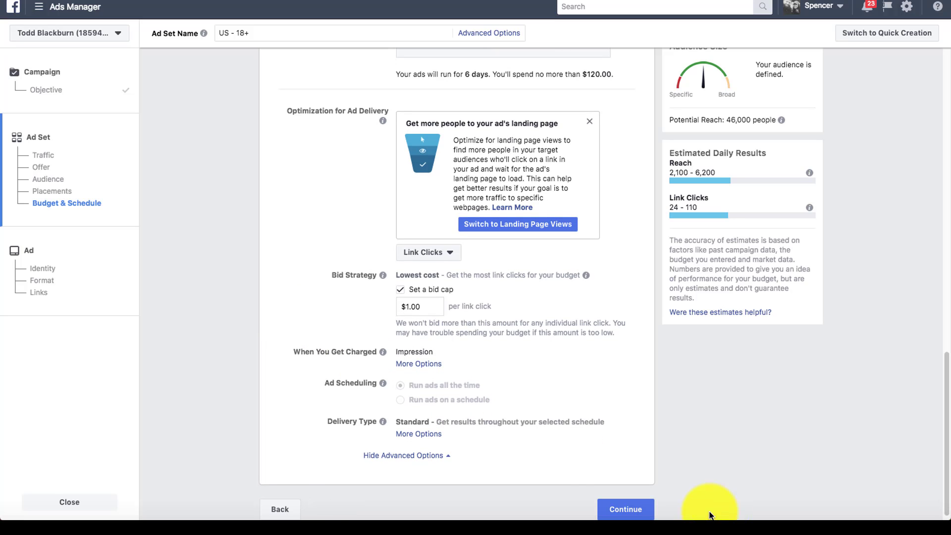
left_click(635, 509)
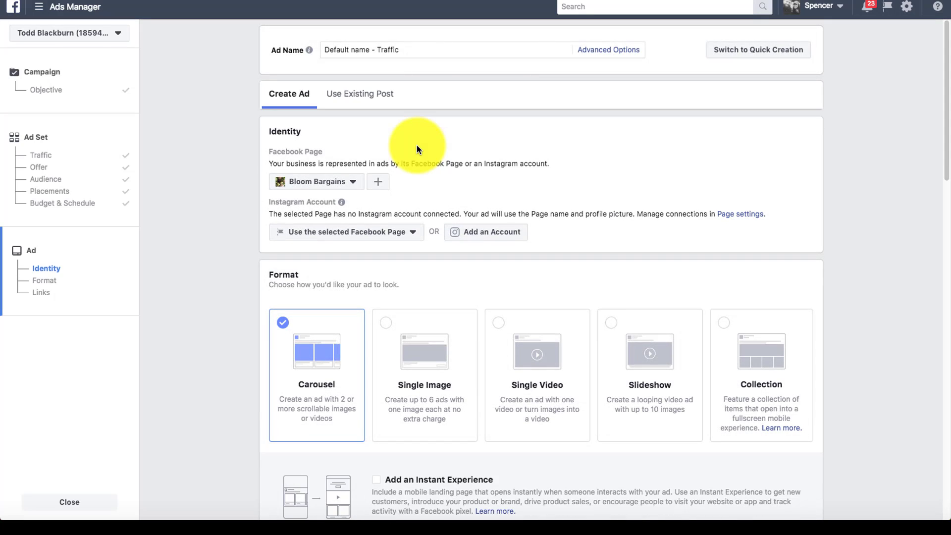
Choose the candidate's Facebook Page as the ad's identity instead of Bloom Bargains
left_click_drag(286, 152, 323, 152)
left_click(352, 187)
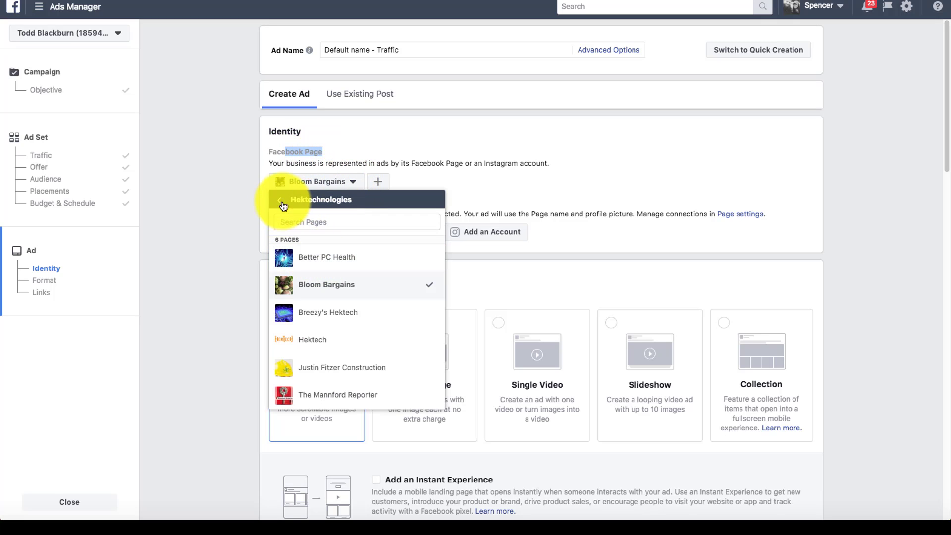
scroll(345, 285, "down", 10)
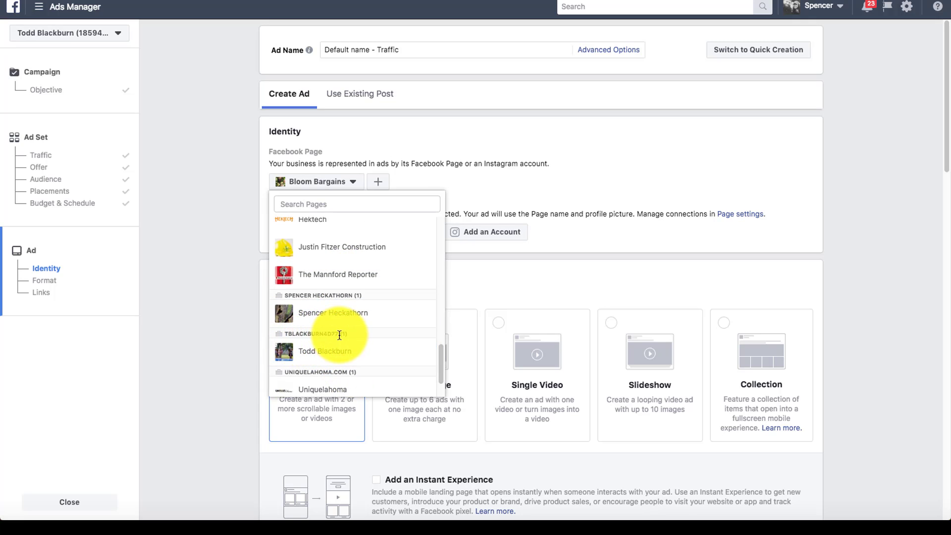
left_click(337, 354)
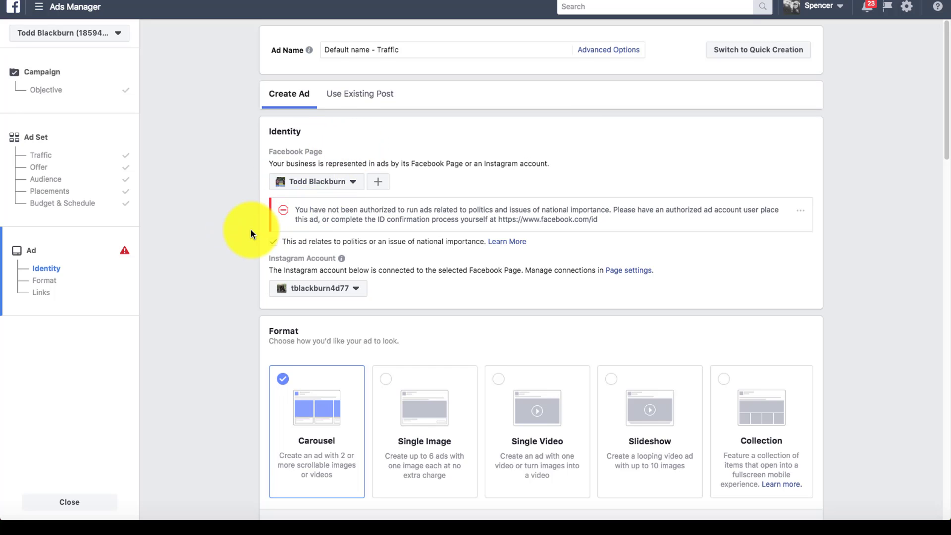
Set the ad format to Single Image
scroll(251, 230, "down", 2)
scroll(250, 229, "down", 5)
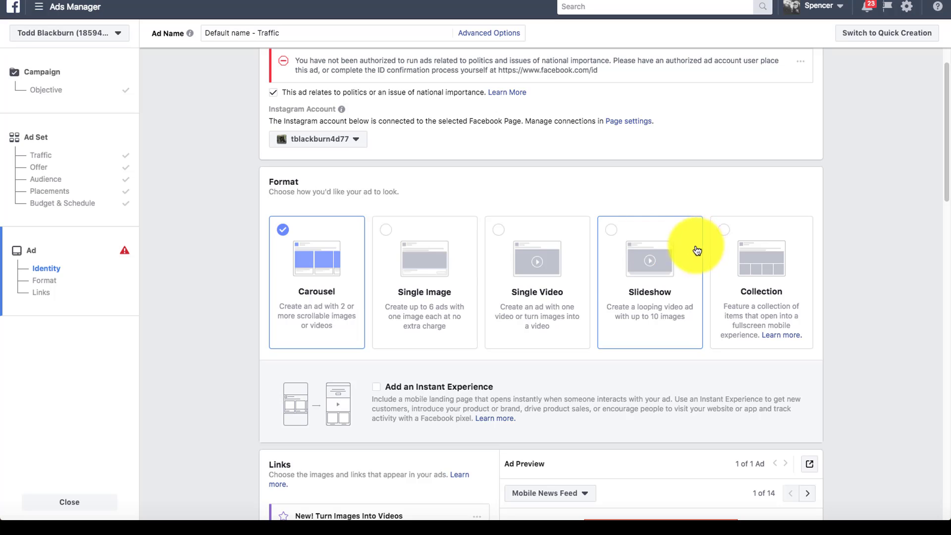
left_click(448, 260)
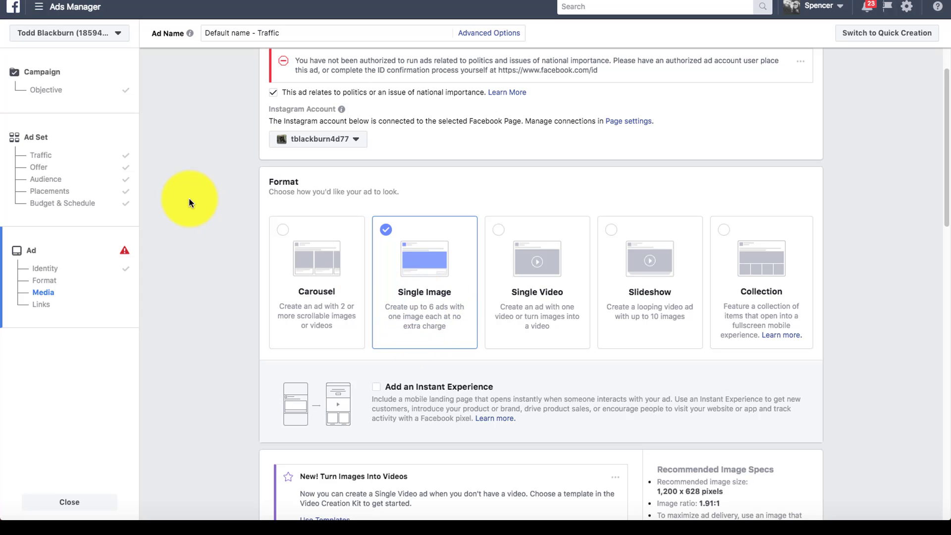
Add the photo of the couple in blue from the account's image library to the ad
scroll(191, 203, "down", 1)
scroll(192, 201, "down", 5)
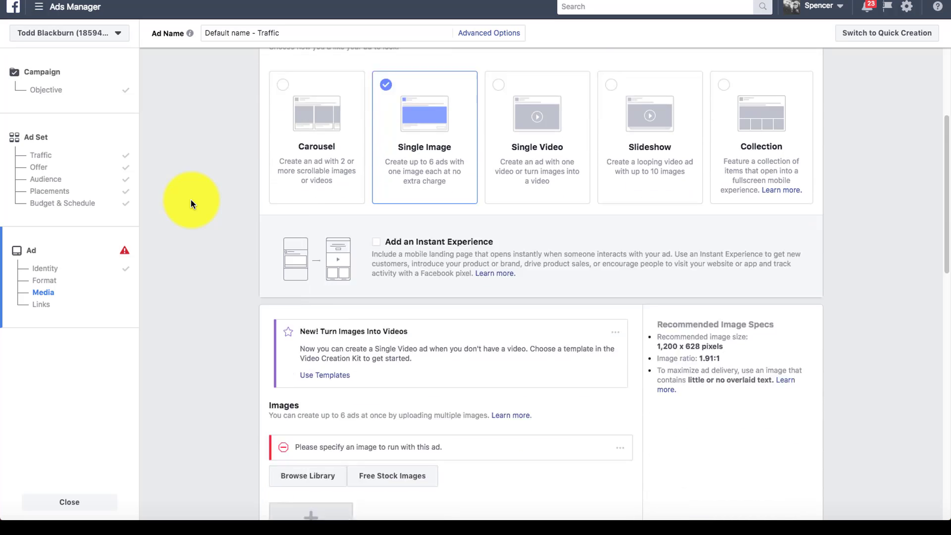
scroll(212, 228, "down", 1)
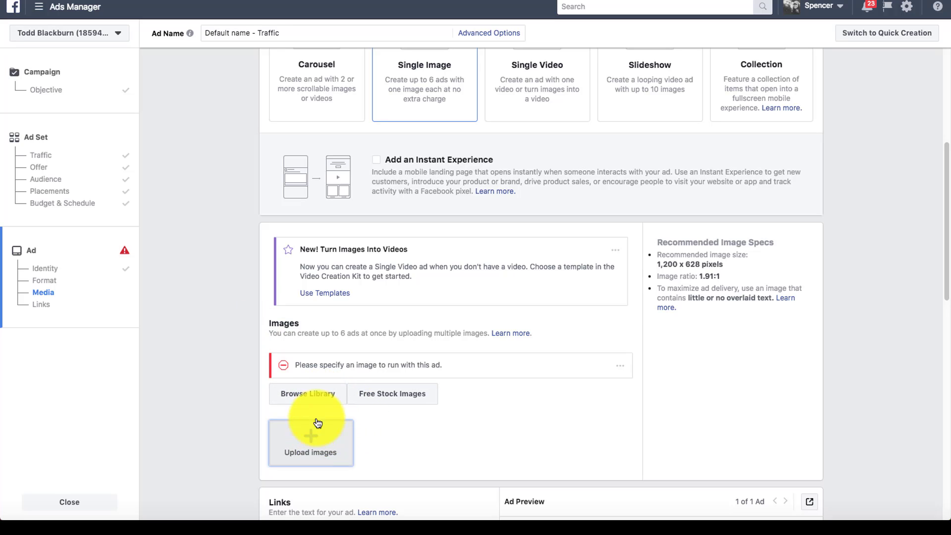
left_click(319, 395)
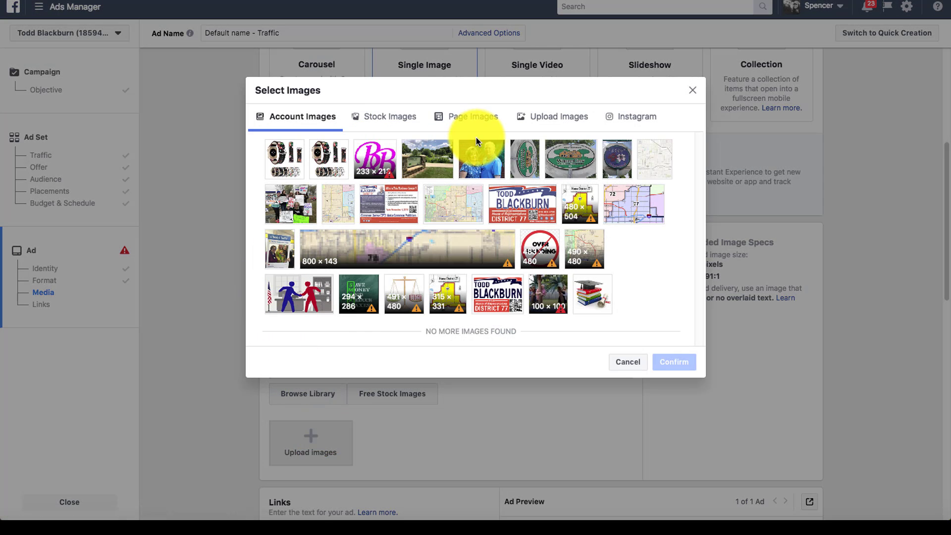
left_click(483, 161)
left_click(670, 365)
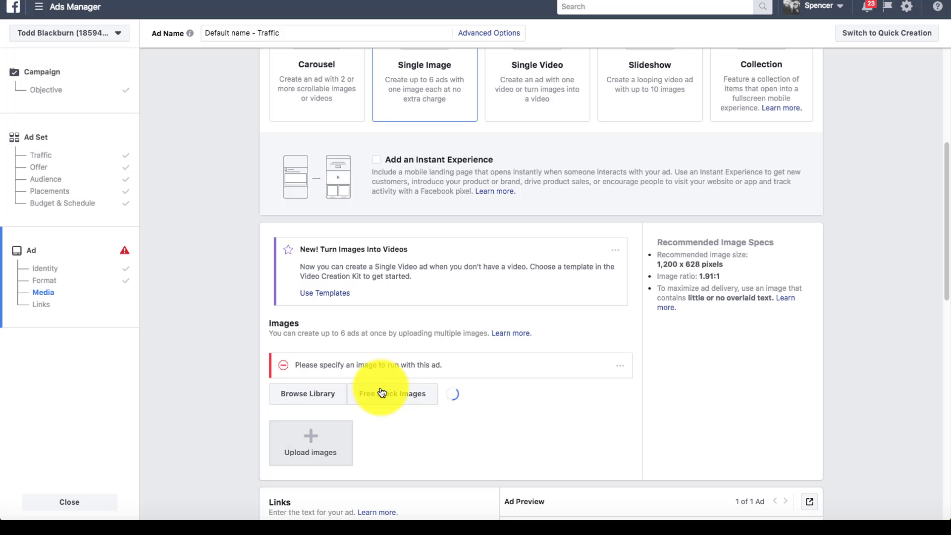
Add five more photos from the Page's images to the ad: the portrait, family, pair, couple and poolside shots
scroll(380, 393, "down", 3)
left_click(283, 245)
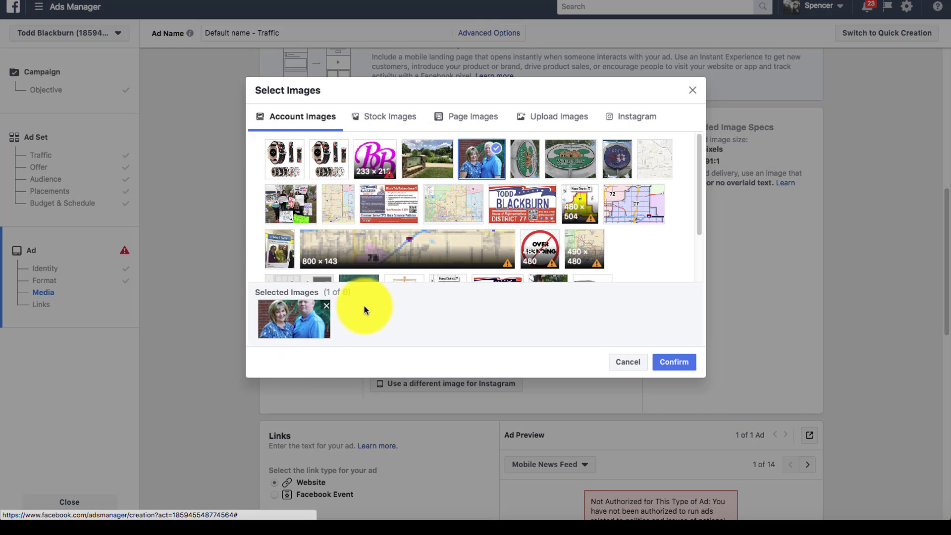
left_click(473, 117)
left_click(278, 166)
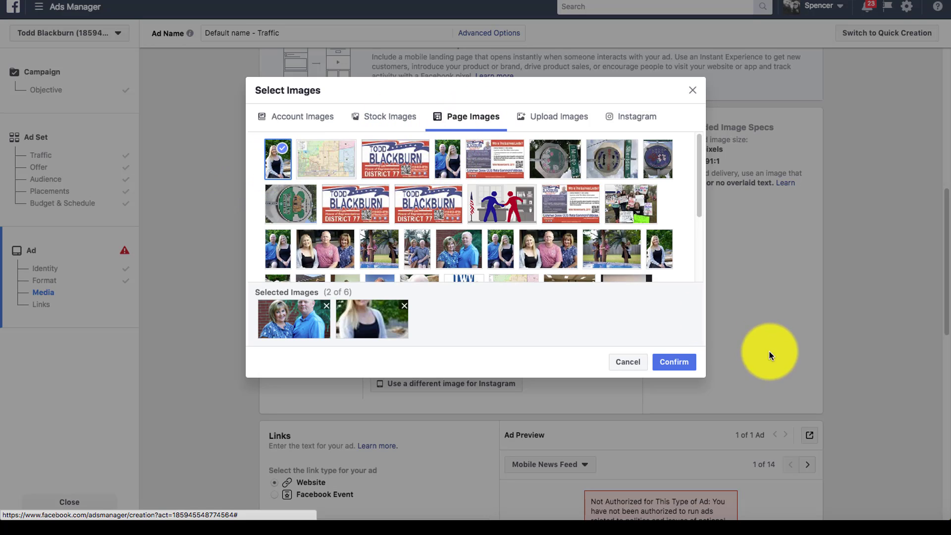
left_click(545, 246)
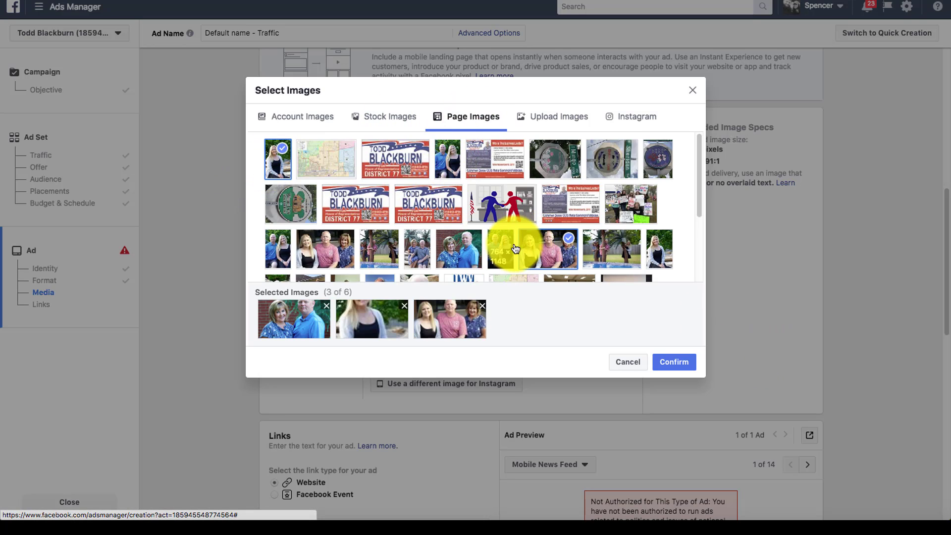
left_click(499, 245)
left_click(461, 251)
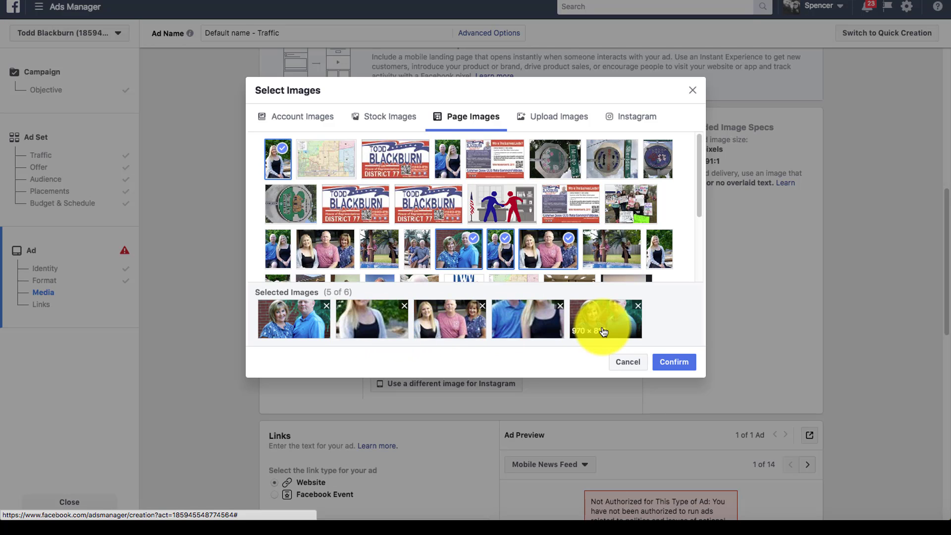
left_click(617, 248)
left_click(666, 363)
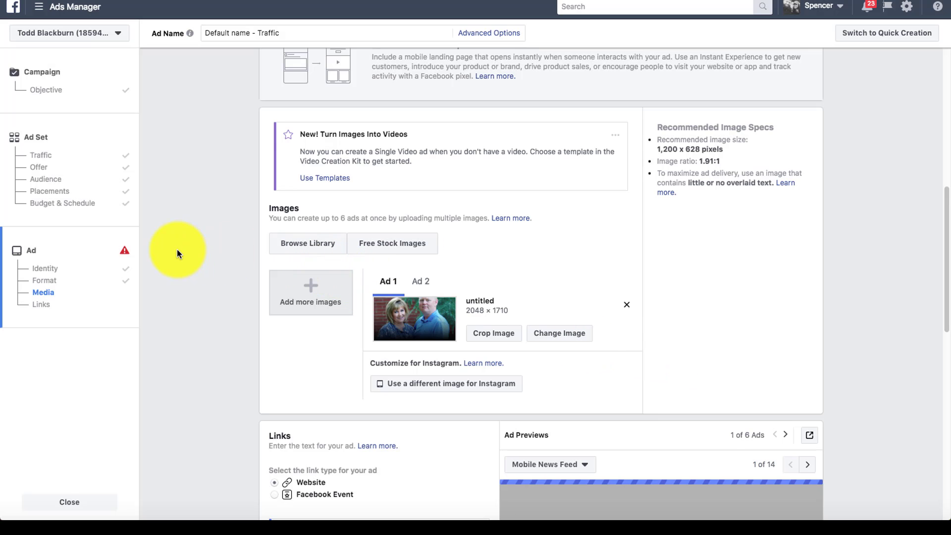
Paste the candidate's website address as the ad's Website URL and remove its #education anchor
scroll(177, 249, "down", 2)
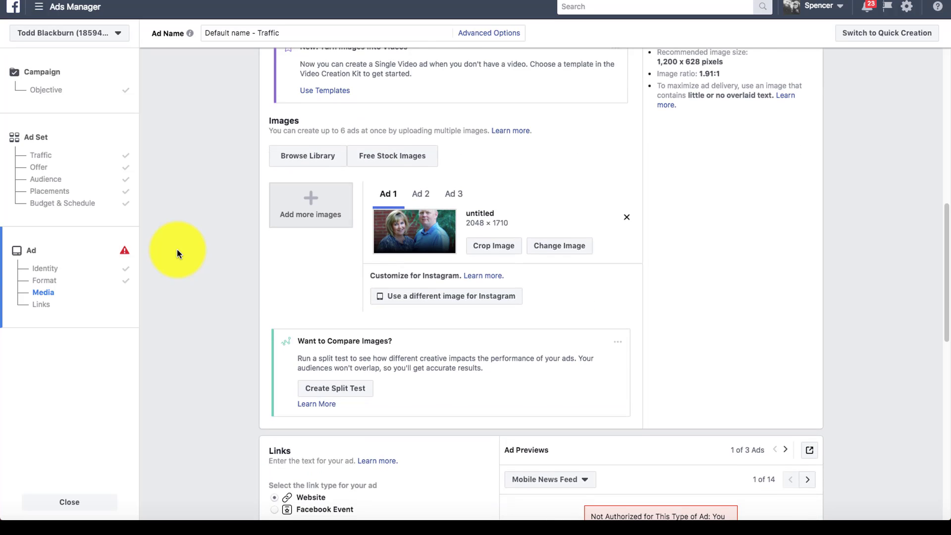
scroll(177, 248, "down", 1)
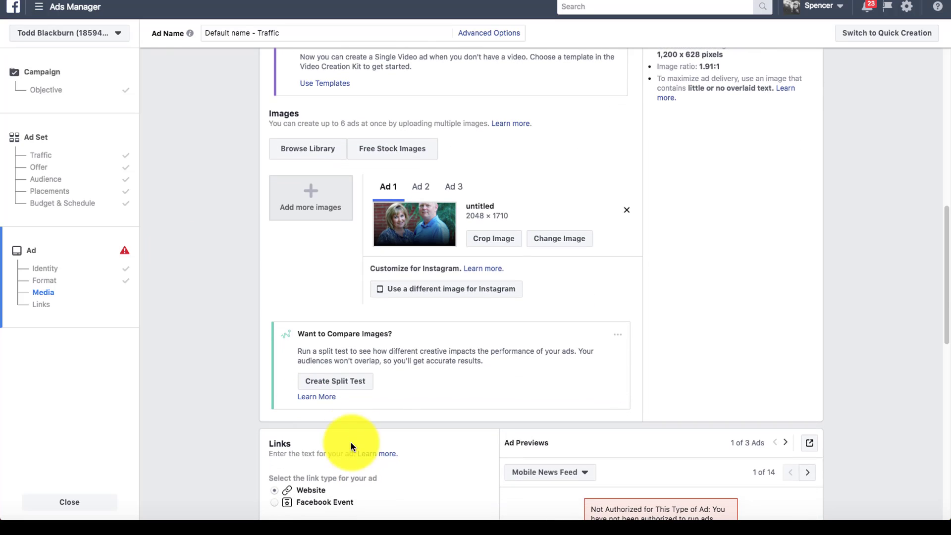
left_click_drag(484, 369, 311, 333)
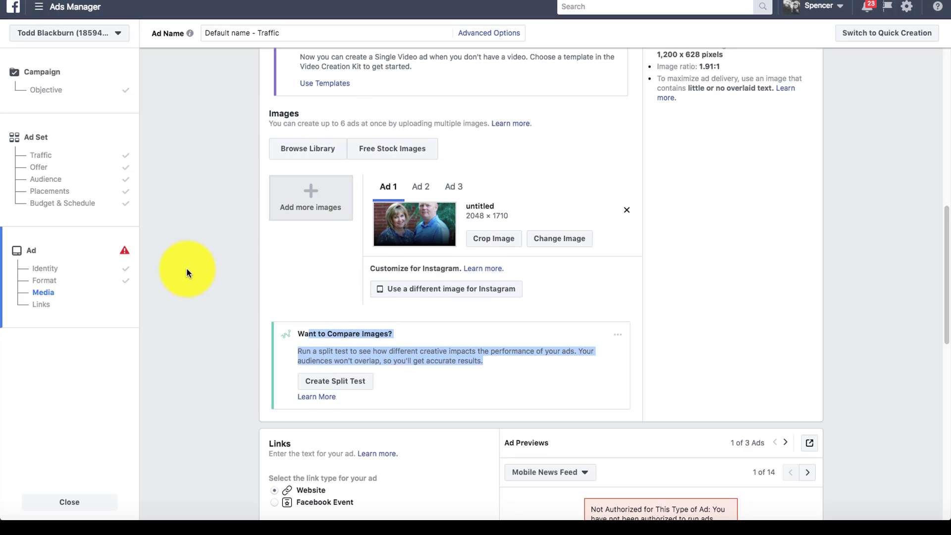
scroll(187, 268, "down", 7)
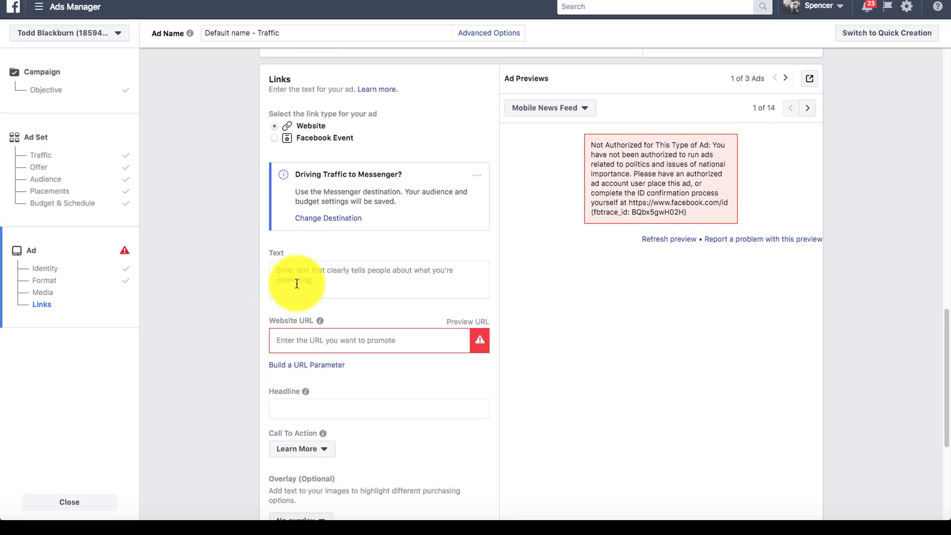
left_click(288, 272)
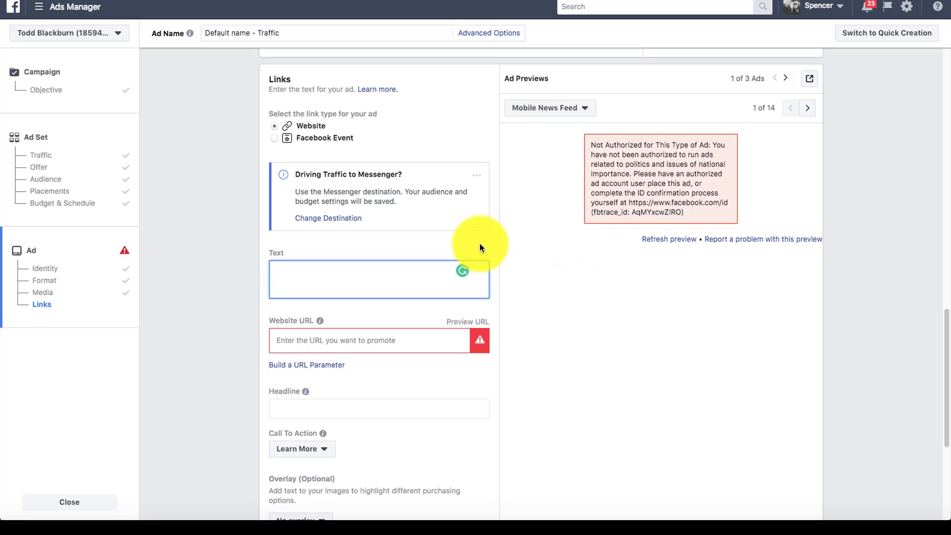
left_click(298, 341)
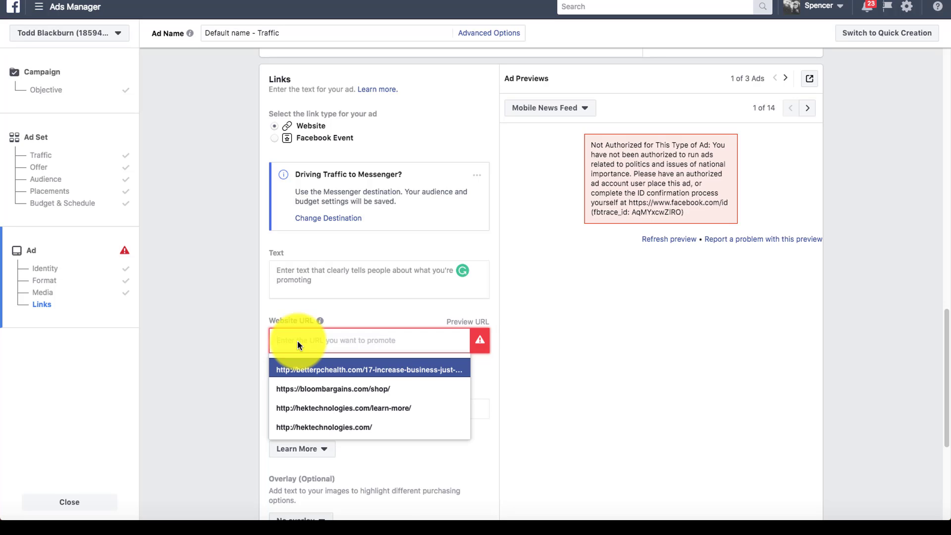
right_click(297, 340)
left_click(322, 414)
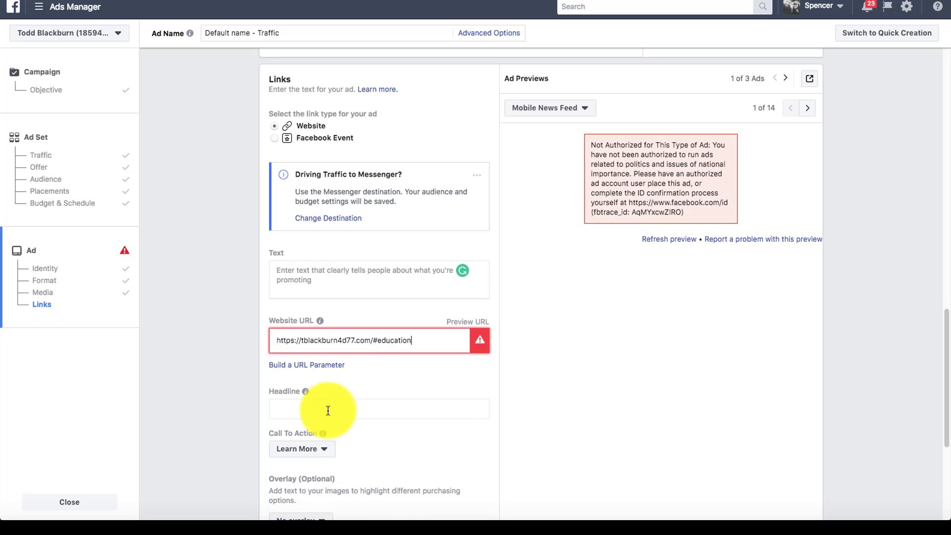
left_click_drag(373, 340, 411, 338)
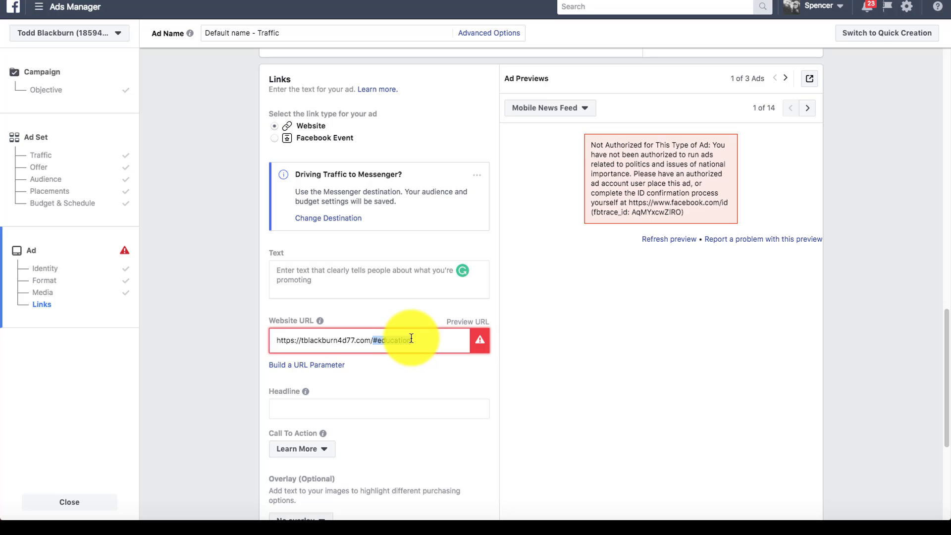
key("BackSpace")
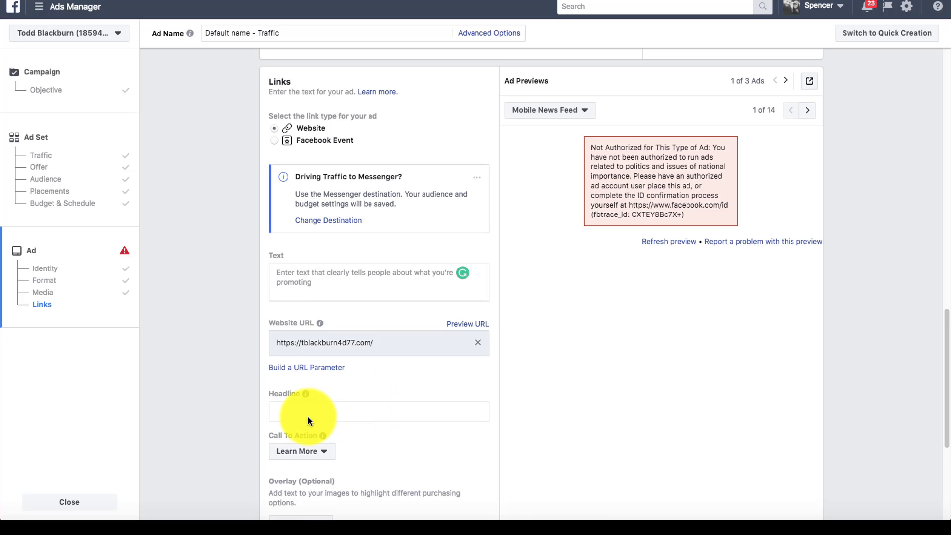
Review the headline, call-to-action and confirmation sections of the ad, along with its format and image settings
left_click(308, 417)
scroll(277, 391, "down", 5)
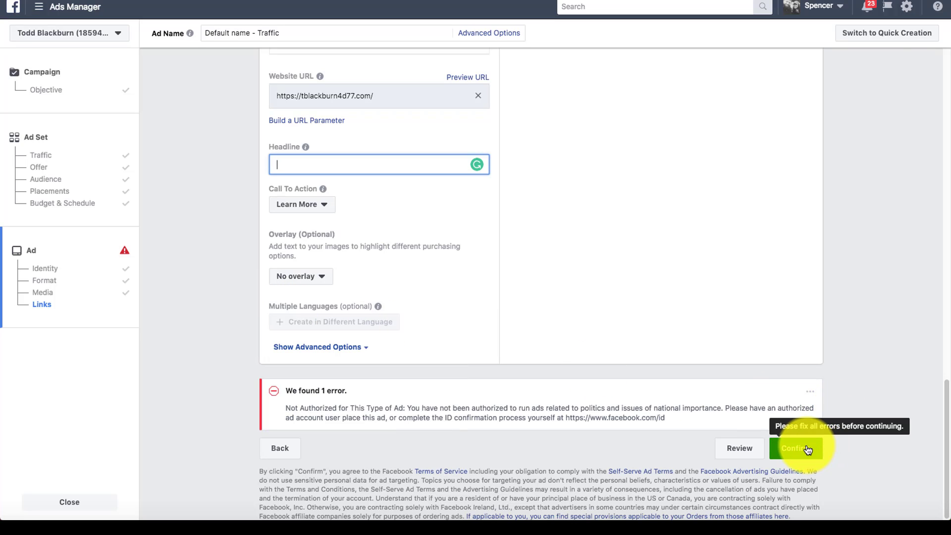
scroll(575, 229, "up", 10)
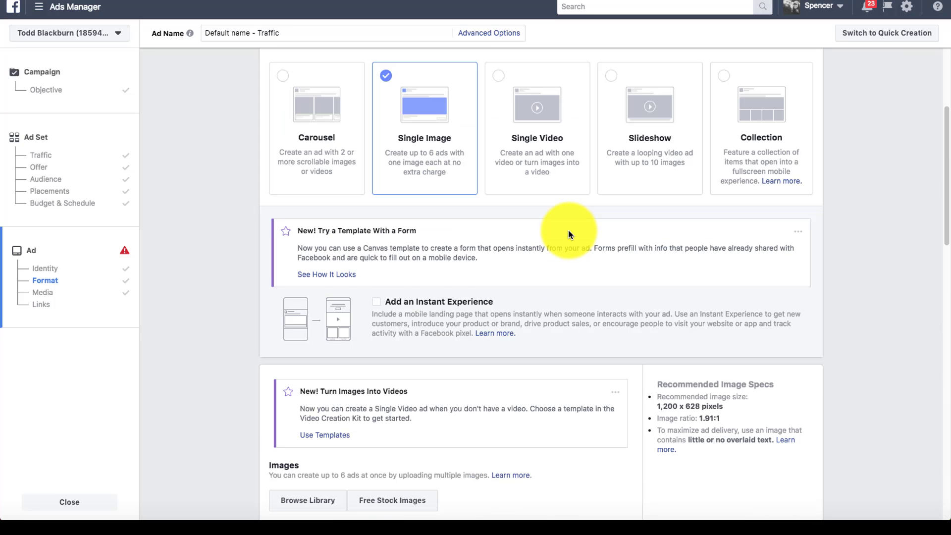
scroll(567, 230, "down", 8)
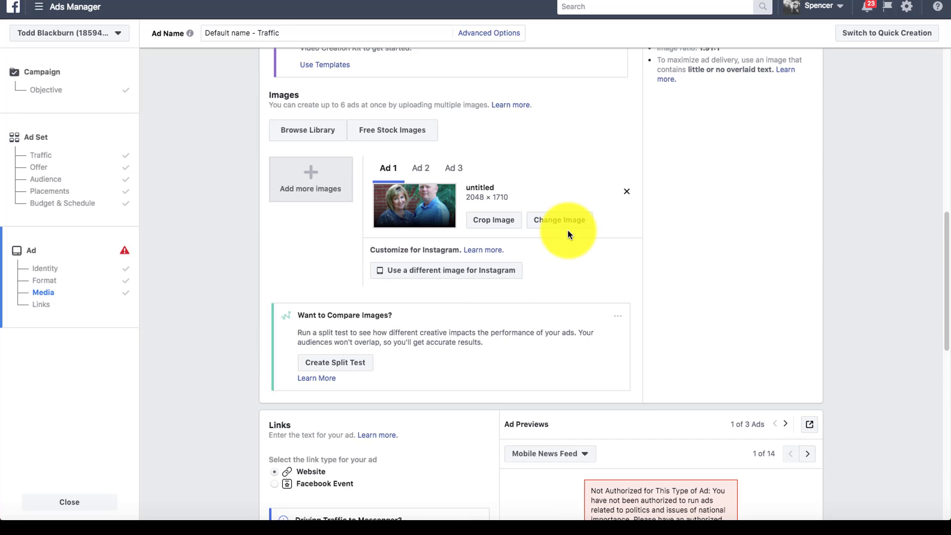